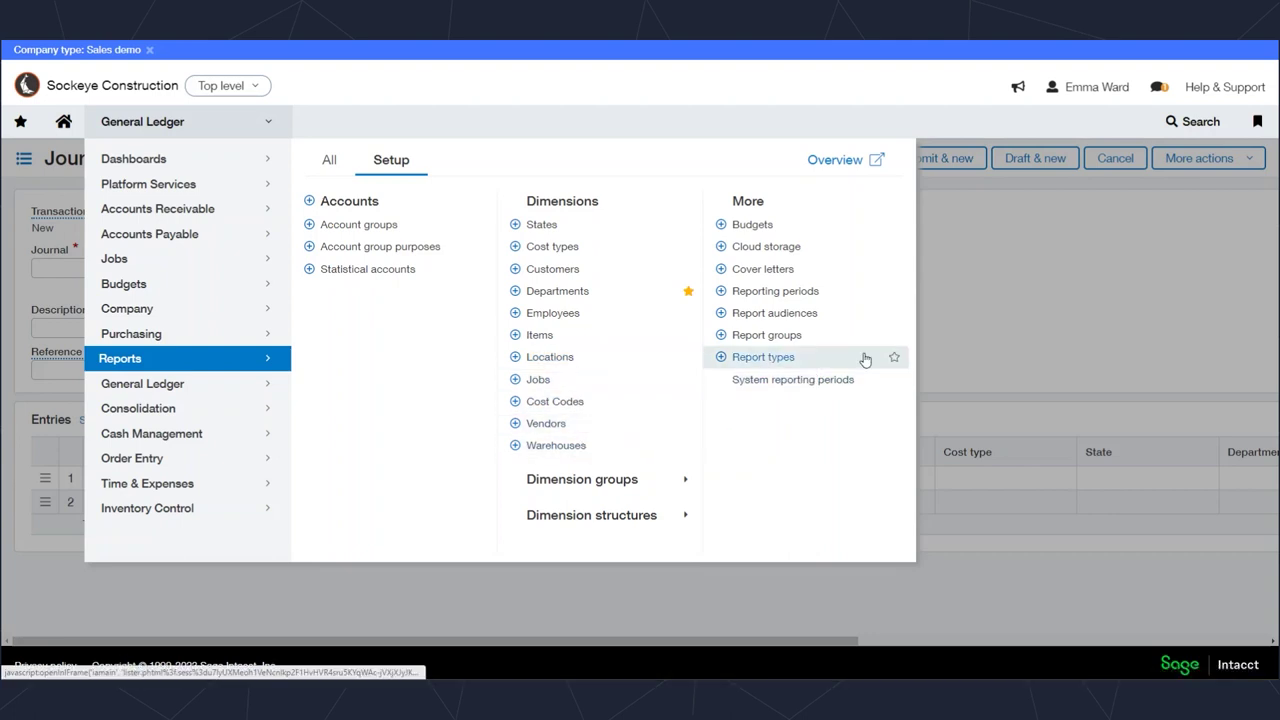
Step: Set line 1's account to 5000 Cost of Goods Sold and location to E01 Sockeye Construction Services
click(1059, 316)
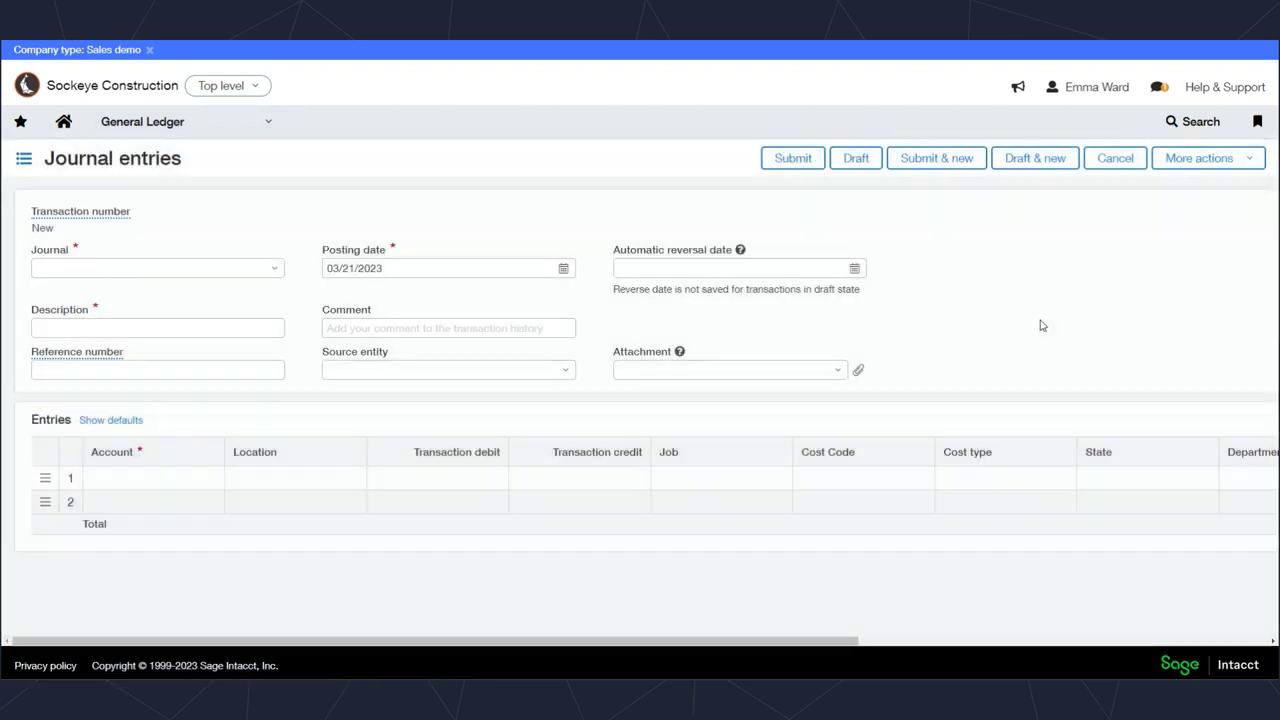
click(179, 478)
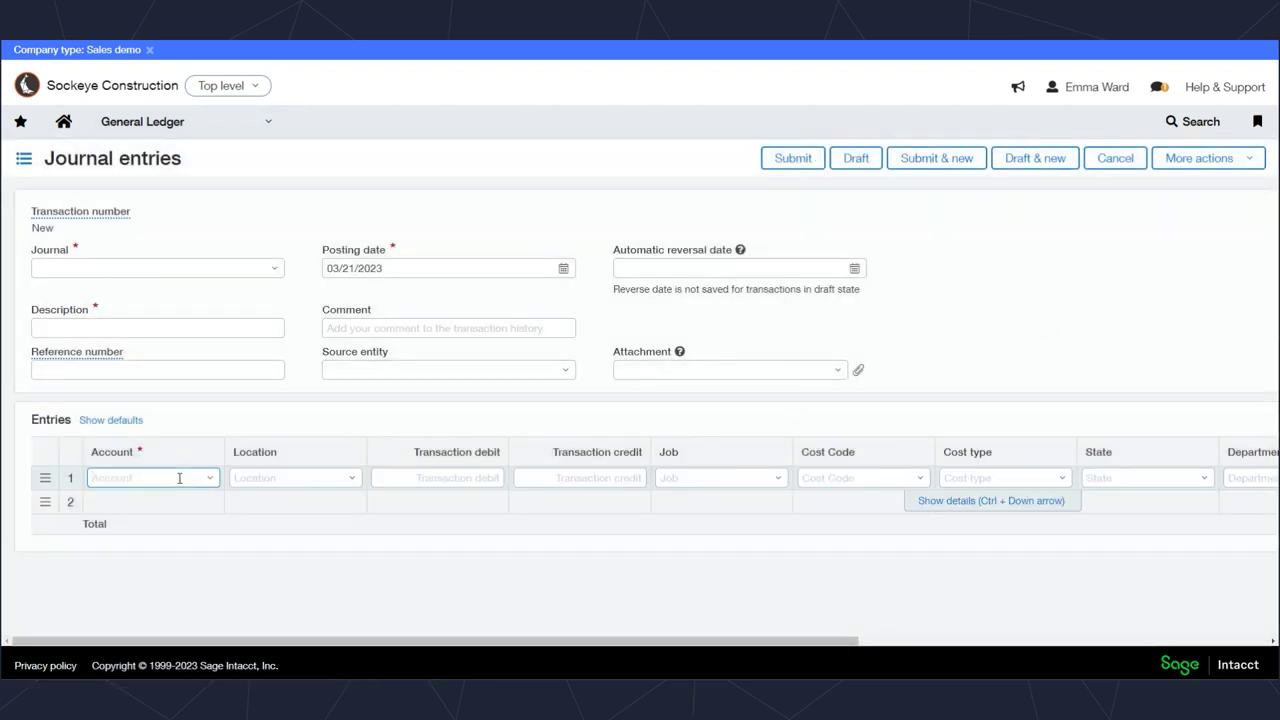
text(50)
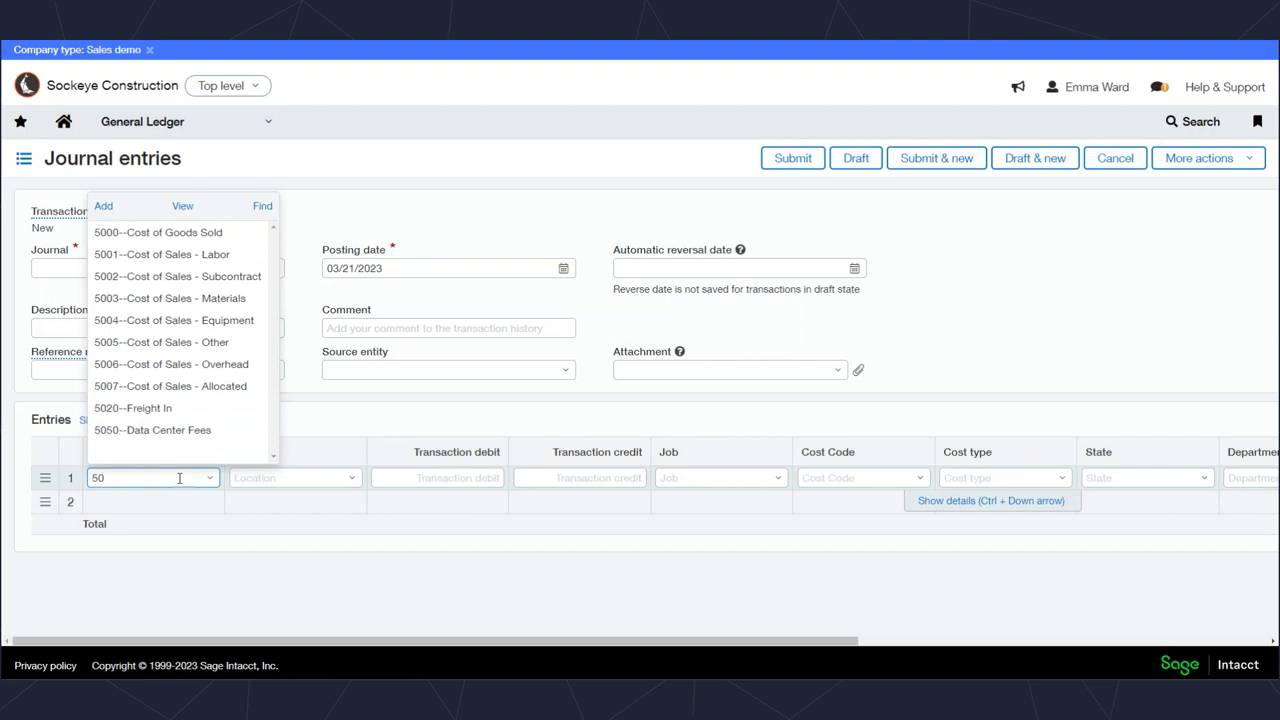
click(180, 237)
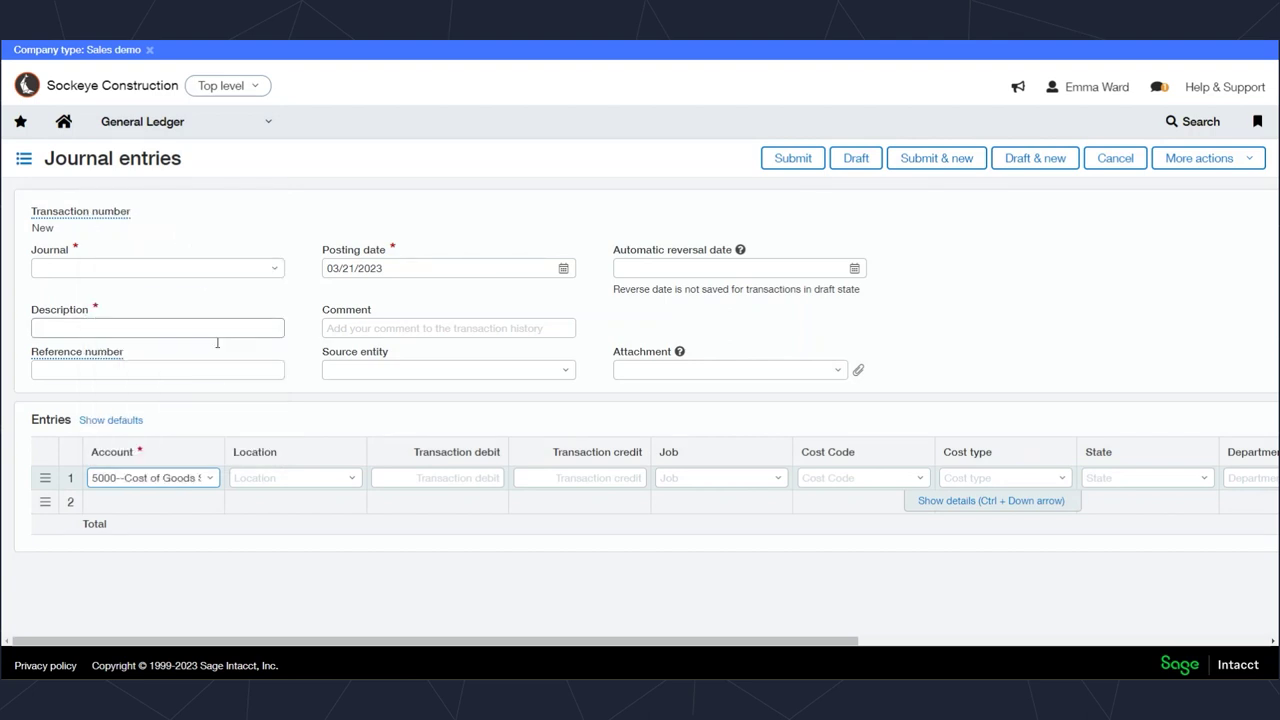
click(354, 482)
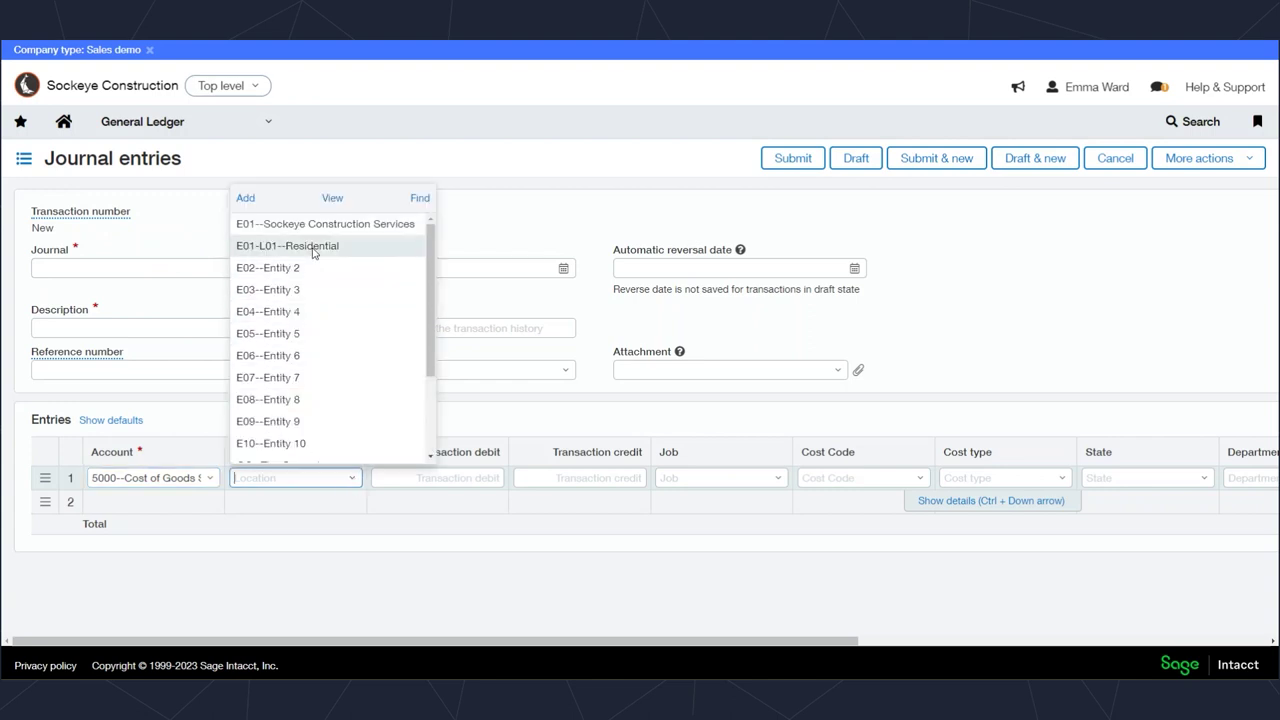
click(314, 248)
click(358, 482)
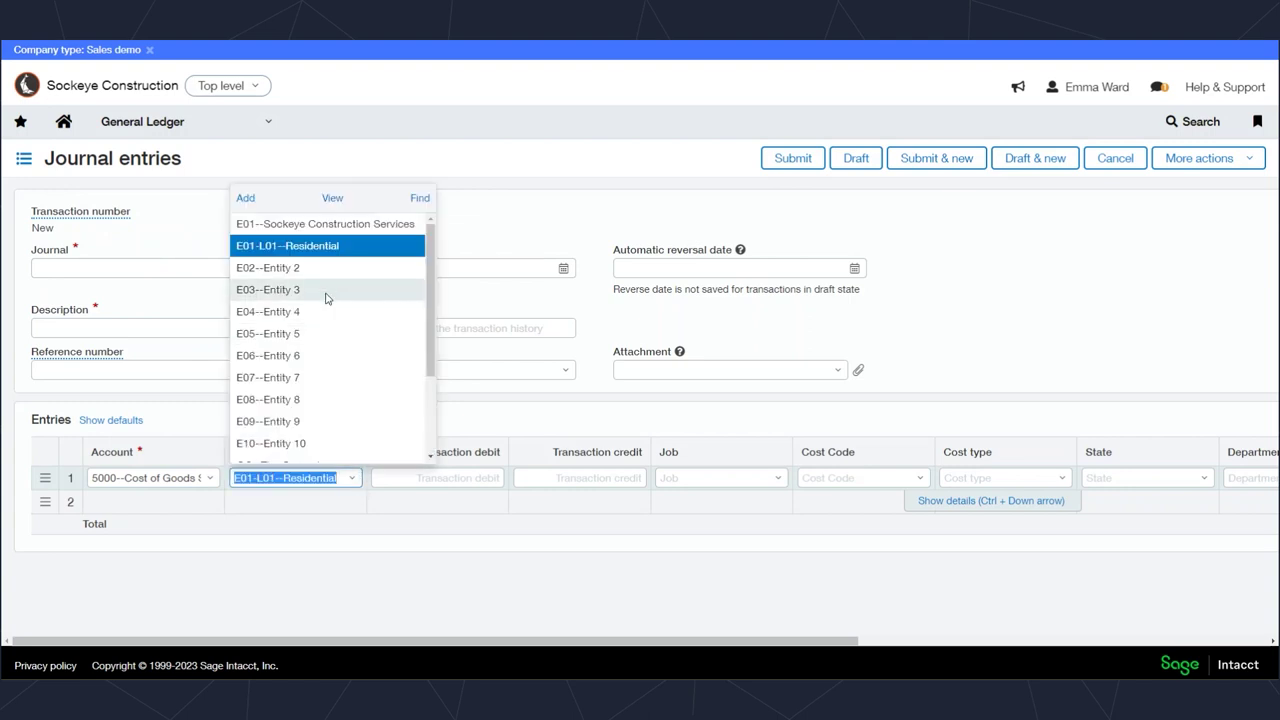
click(312, 224)
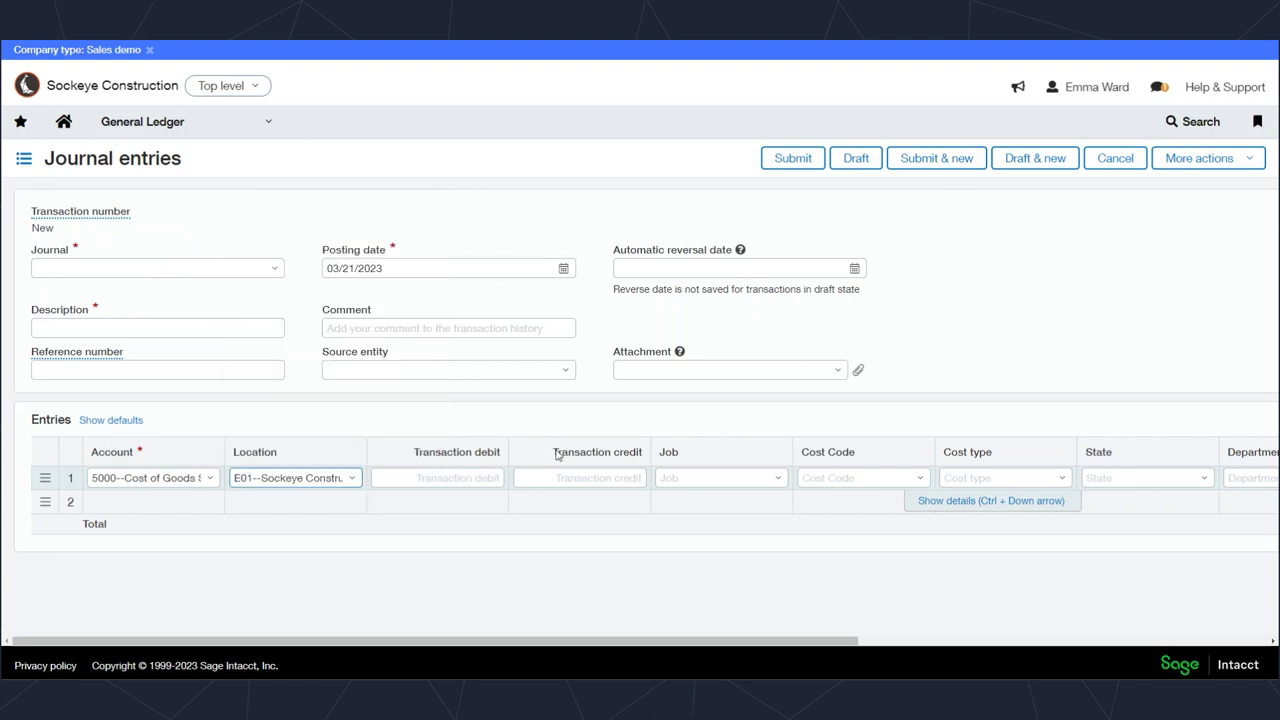
Step: Give line 1 job 21-04001 University warrantee, cost code S01-510 Temporary Utilities and cost type MAT Materials
click(731, 478)
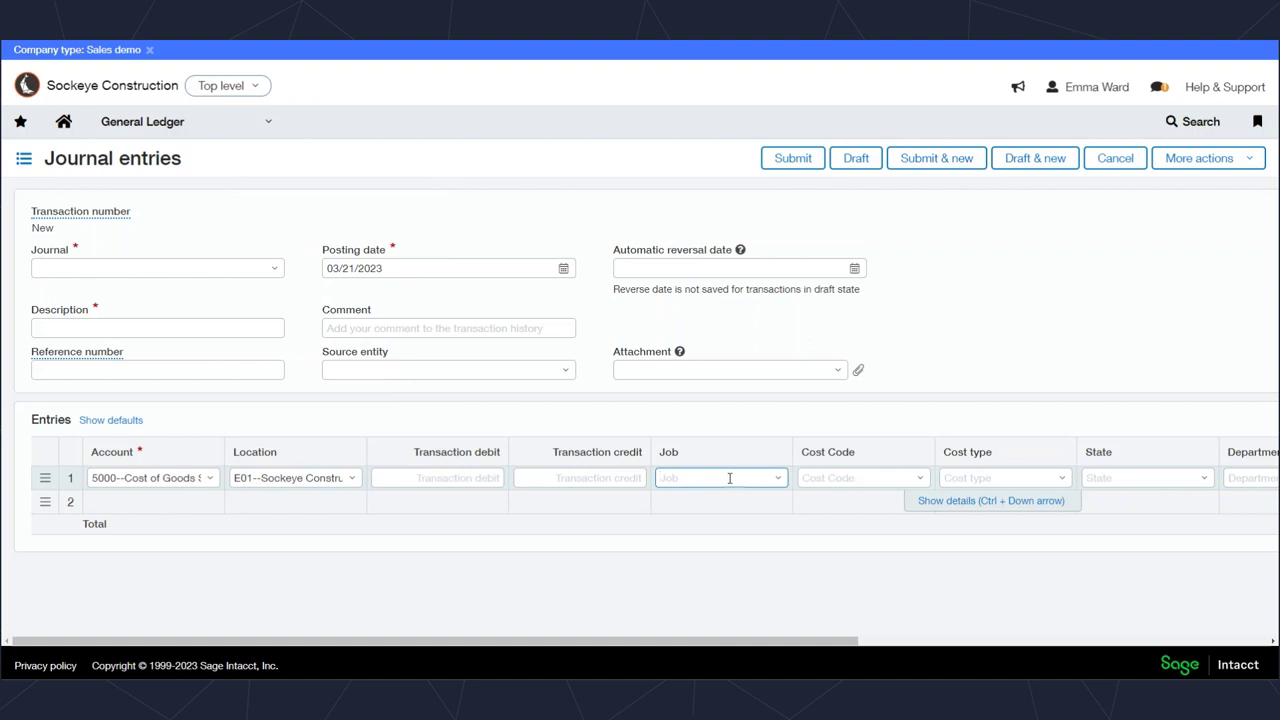
text(un)
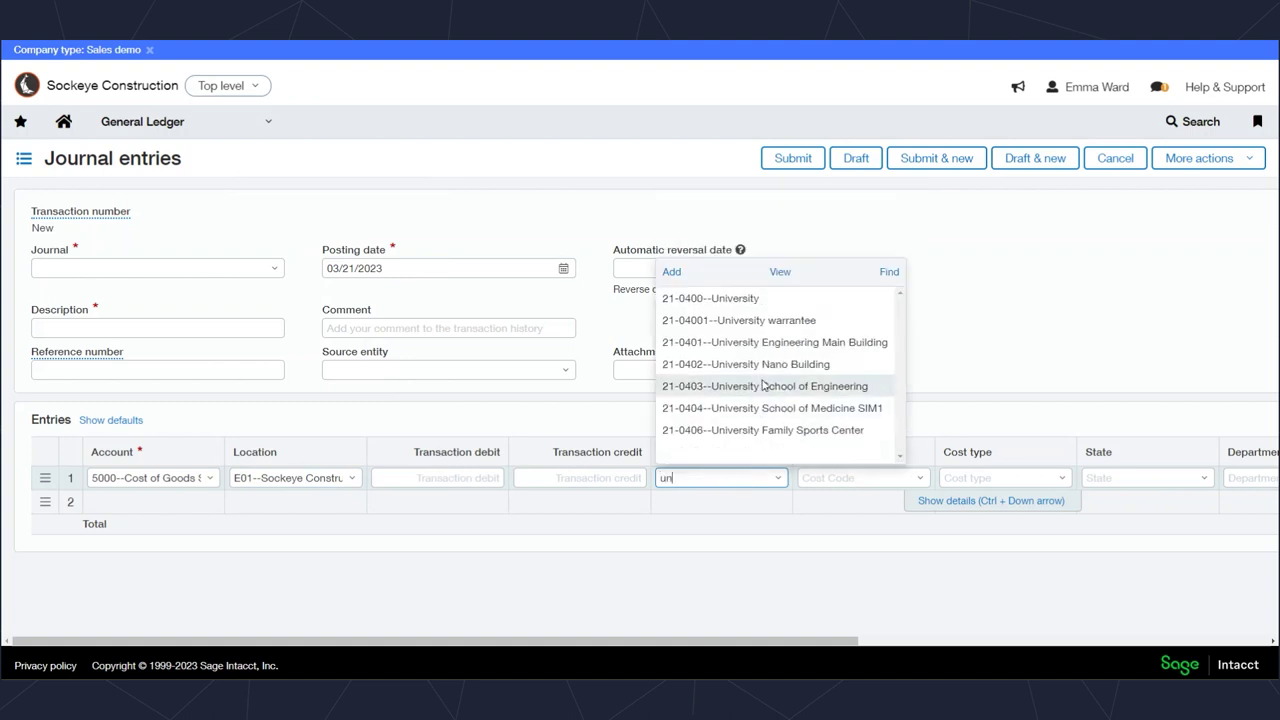
click(778, 322)
click(922, 478)
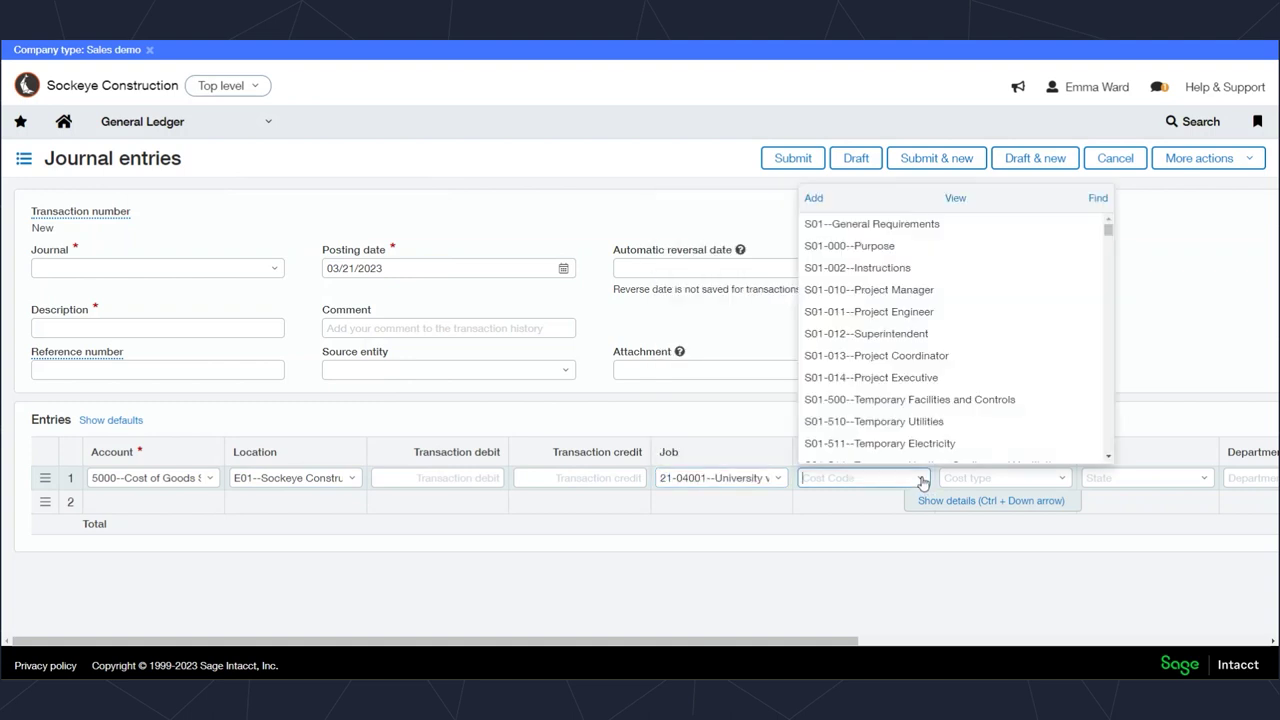
click(928, 420)
click(1071, 484)
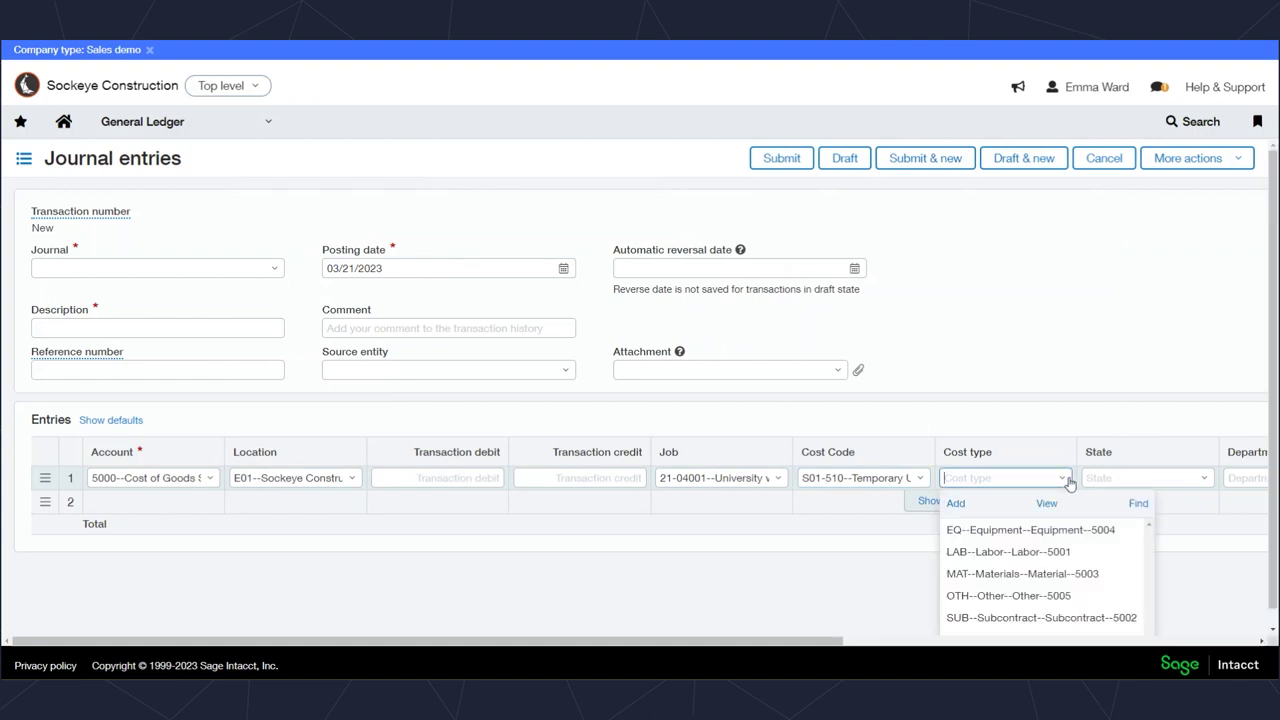
click(1006, 569)
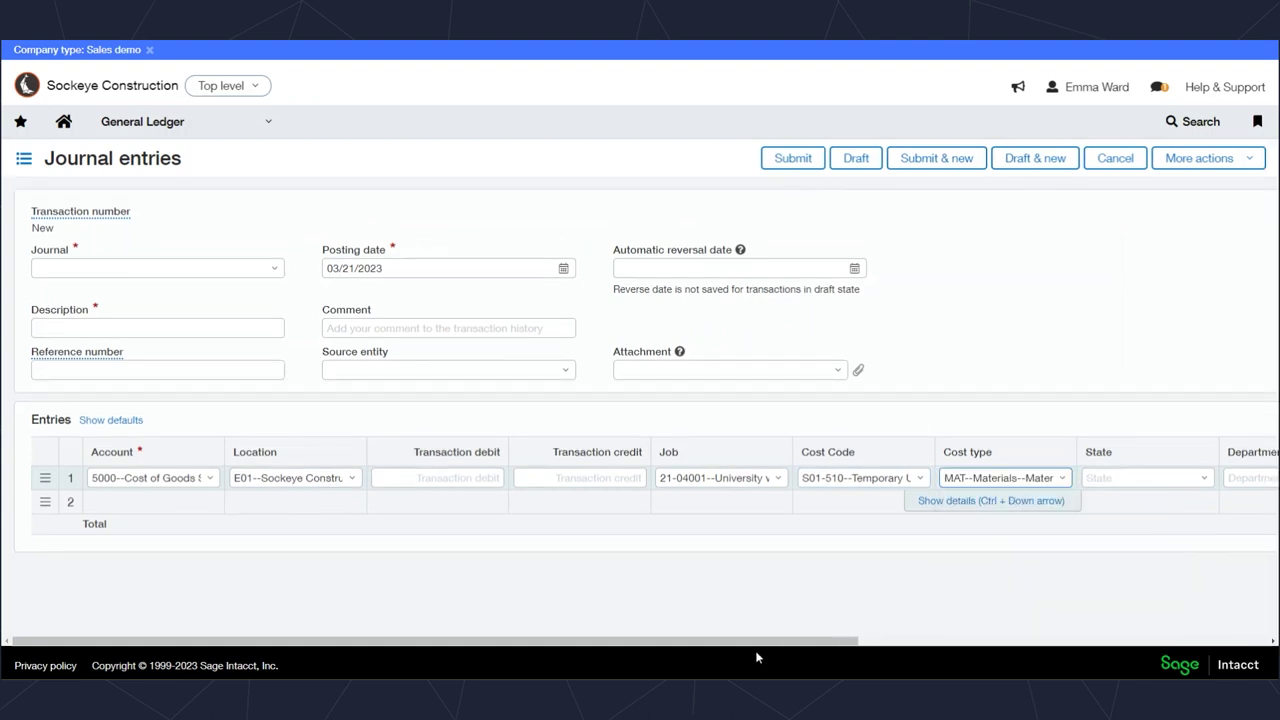
click(474, 470)
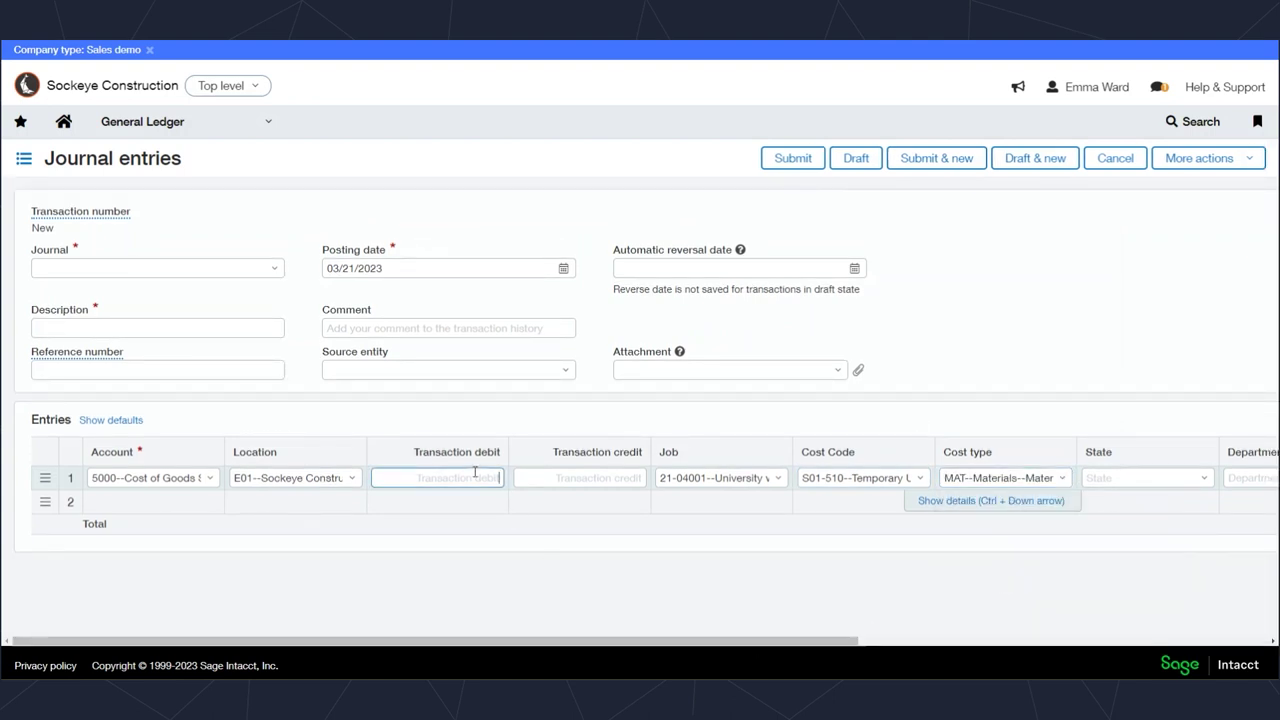
Step: Enter a 1000 debit on line 1, then set state B05--Colorado and department D11--Pre-Construction
text(1000)
key(Tab)
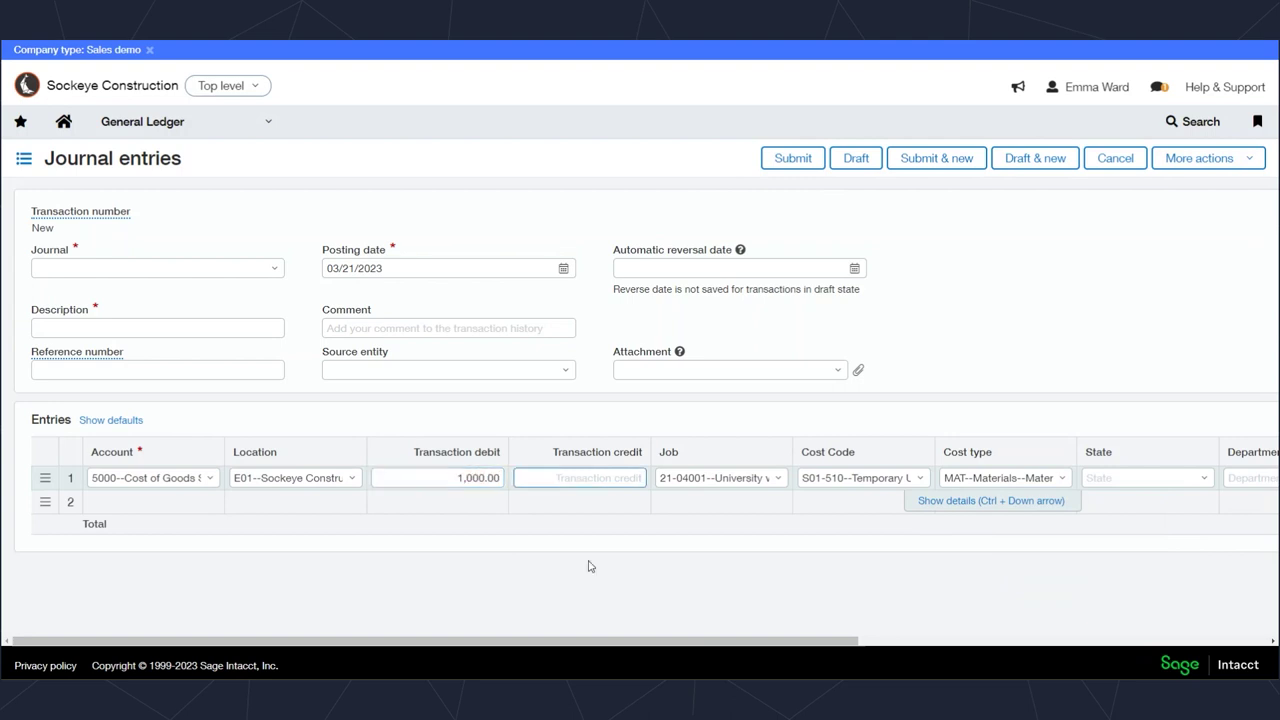
drag(760, 644, 1031, 646)
click(810, 481)
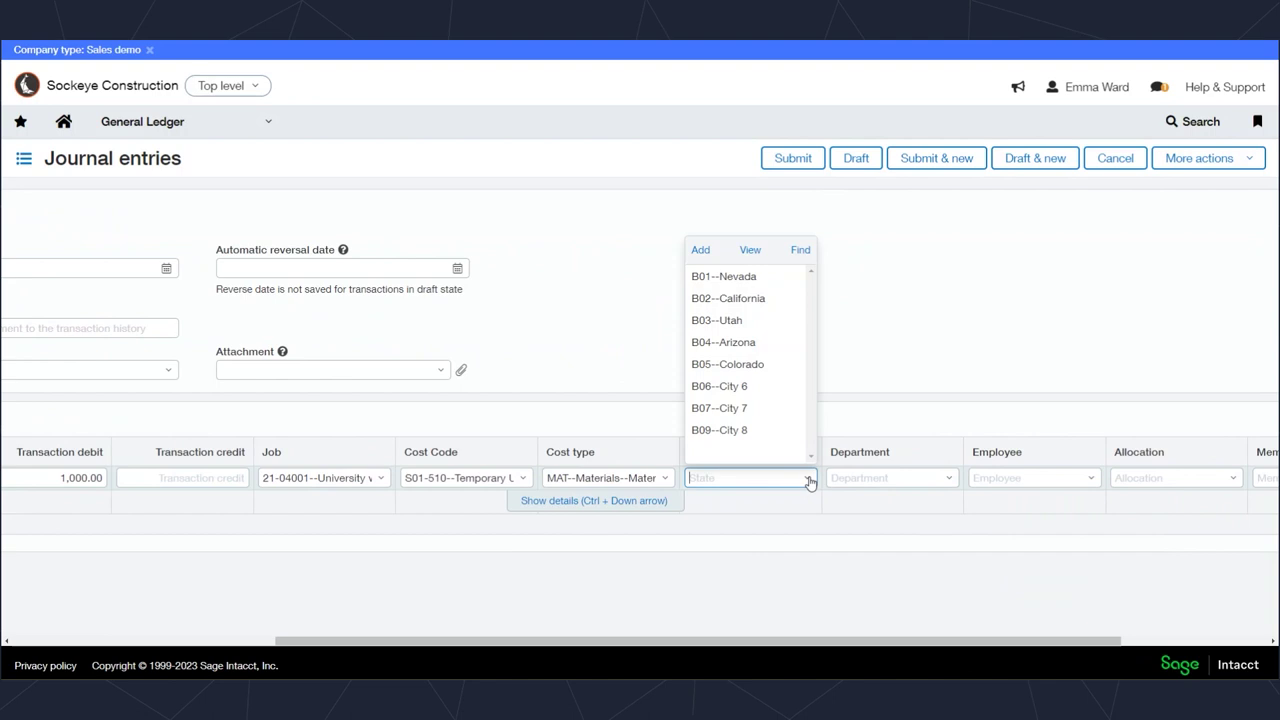
click(745, 364)
click(948, 479)
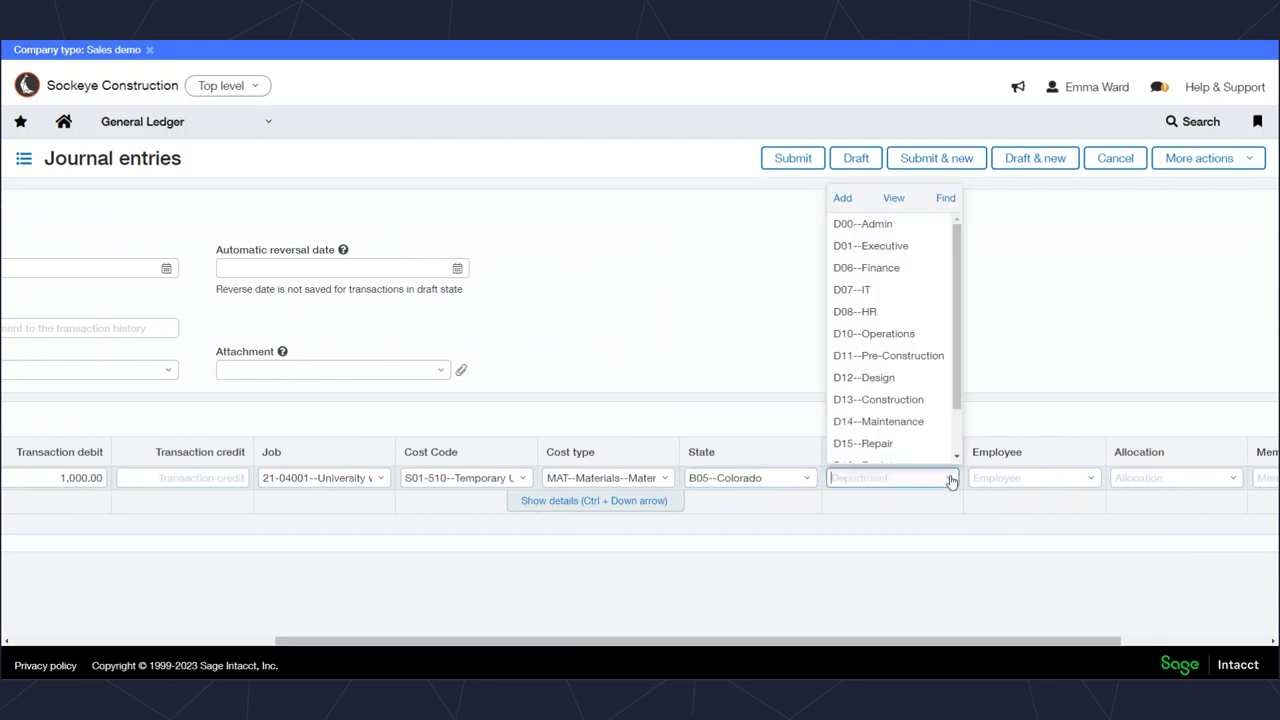
click(894, 358)
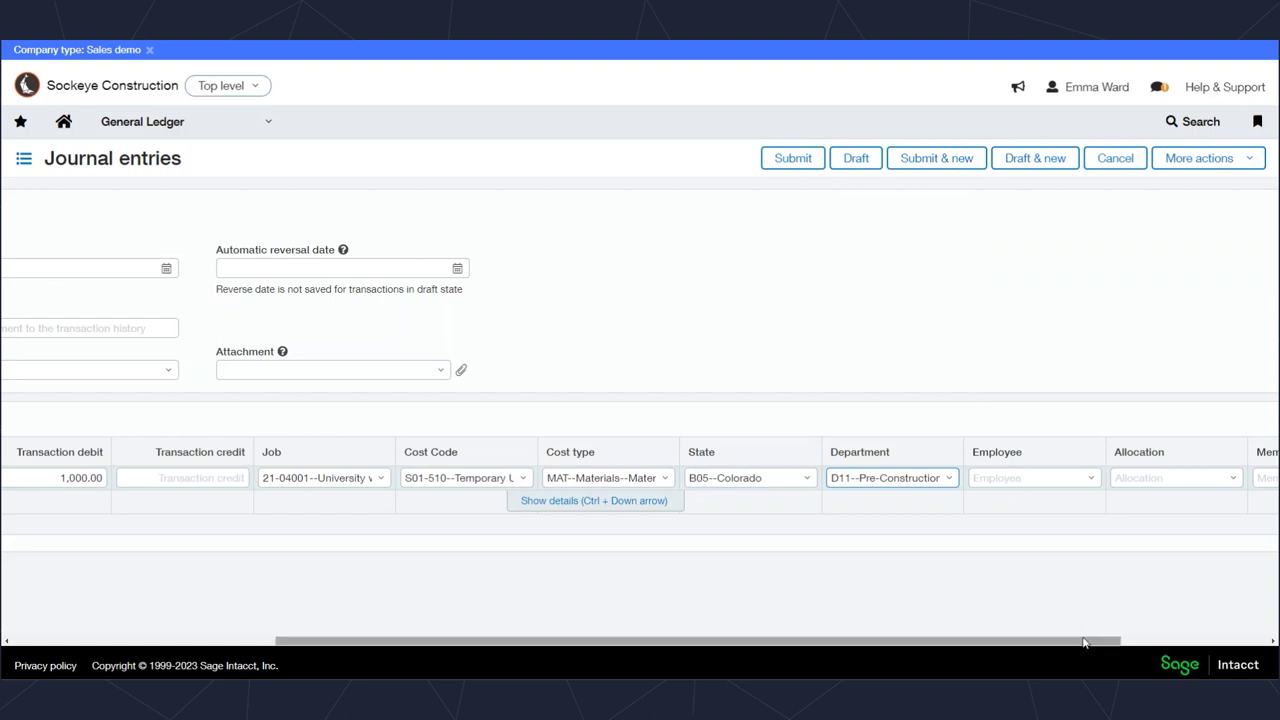
drag(1085, 641, 871, 648)
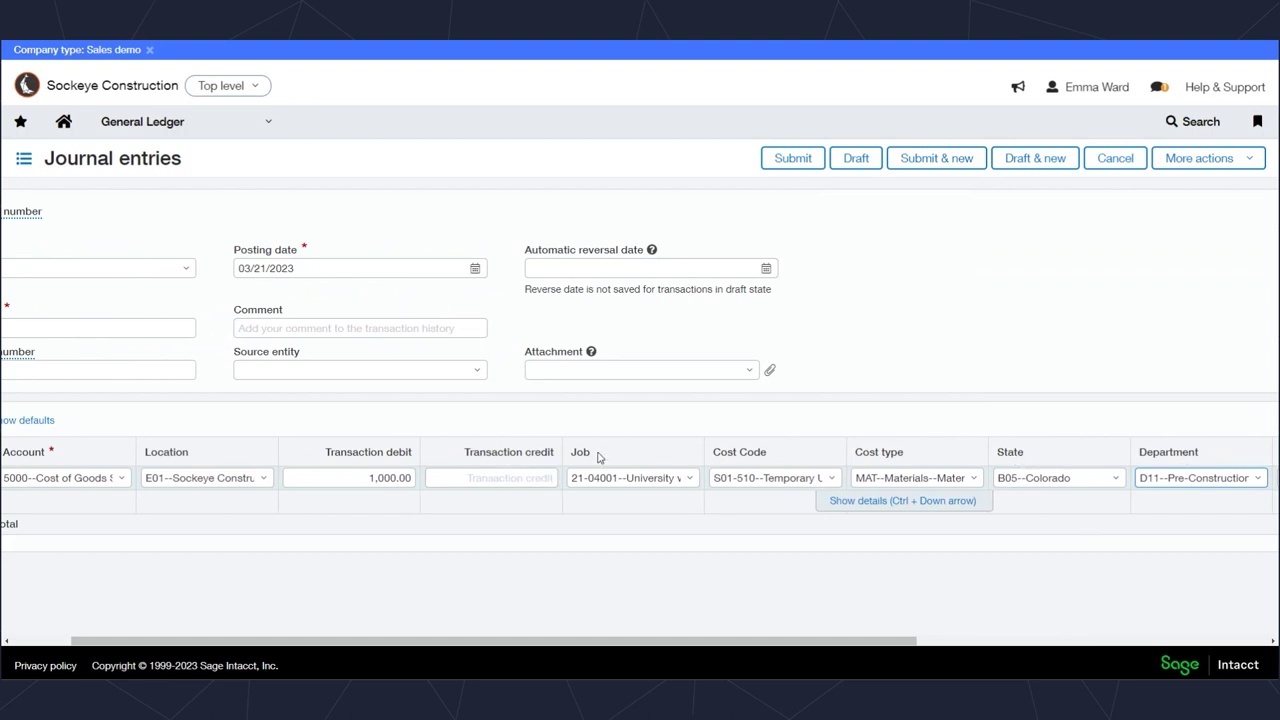
drag(687, 641, 577, 654)
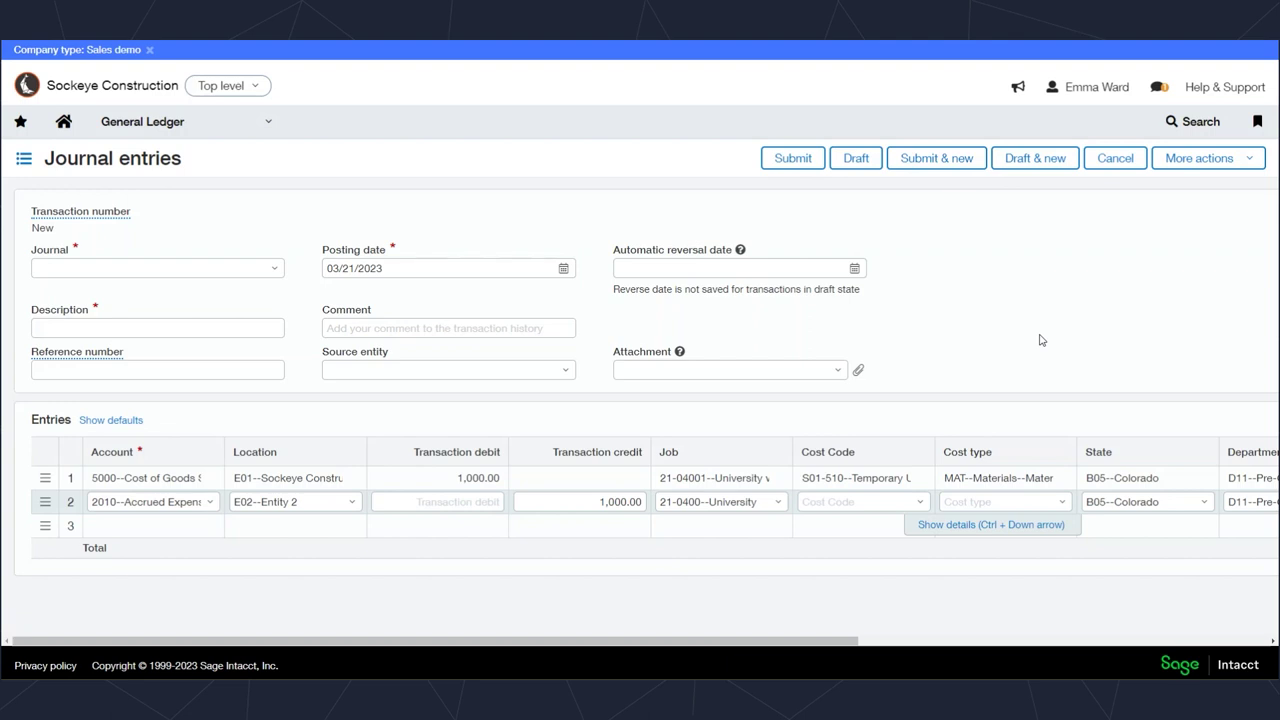
Step: Open the State list for journal line 2
click(1148, 501)
Step: Add a new state from the State list, entering State ID B08 and name Alaska
click(1094, 272)
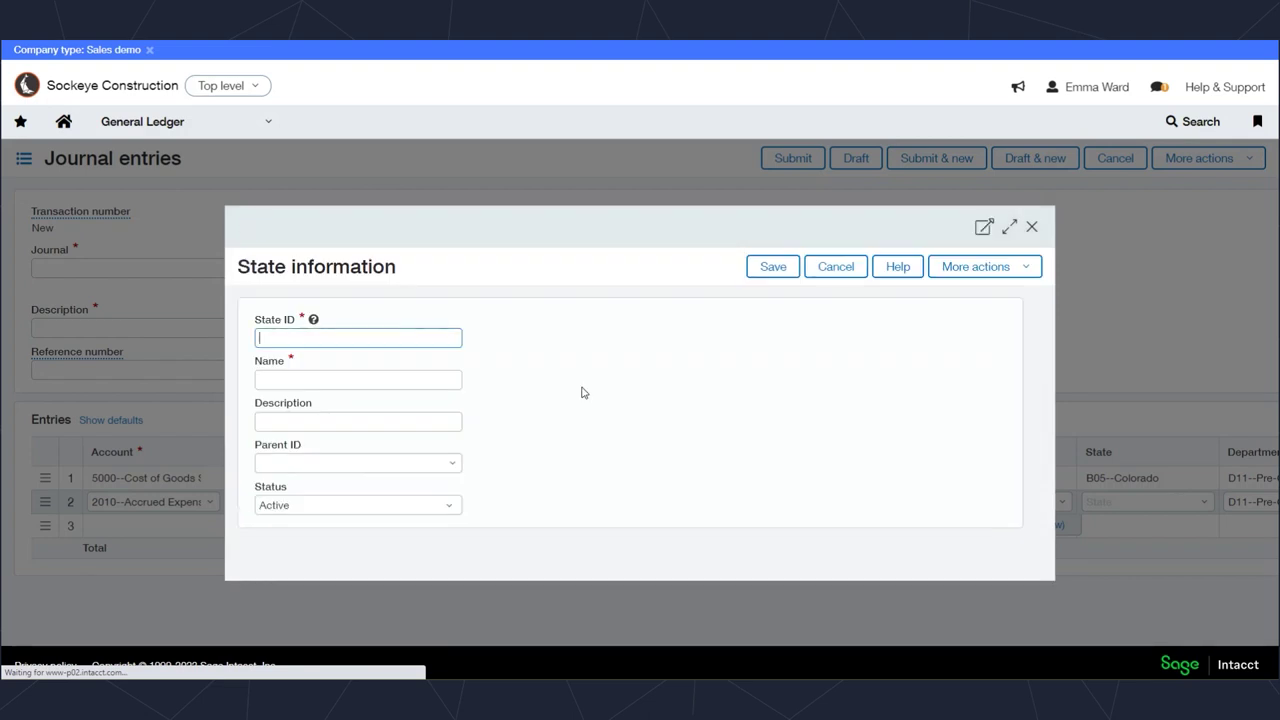
click(277, 341)
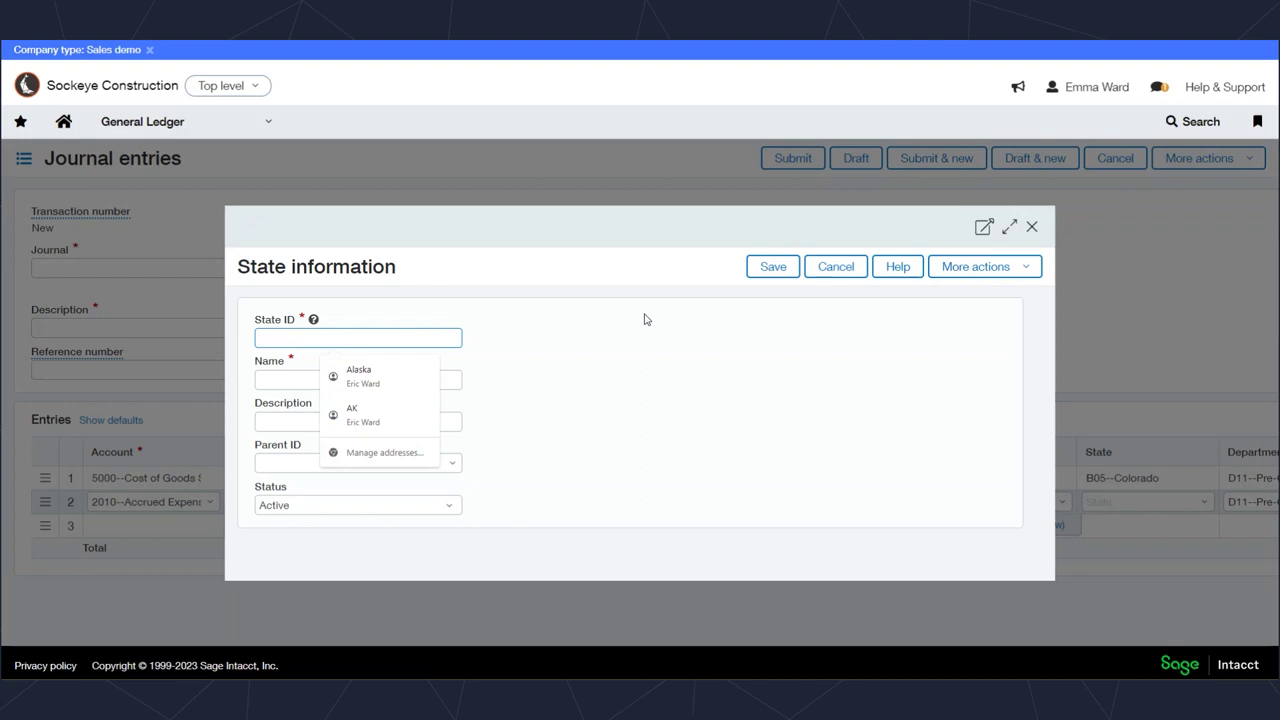
text(B08)
key(Tab)
text(Alaska)
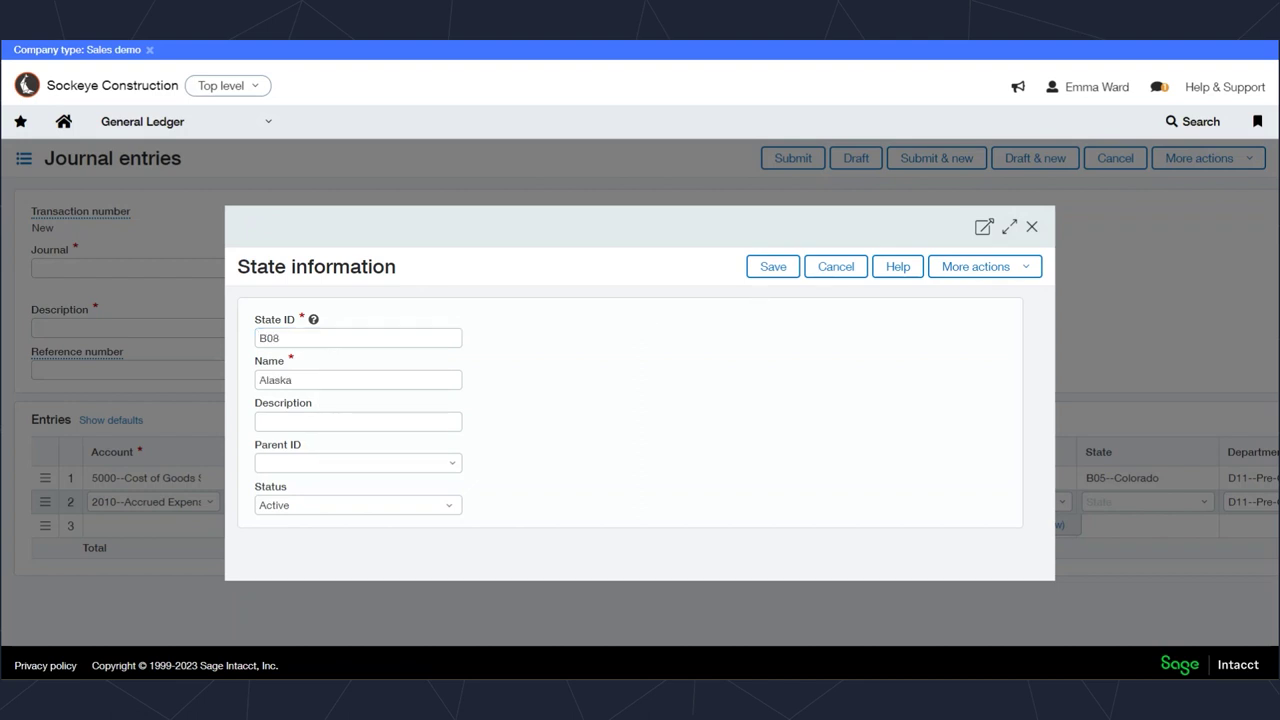